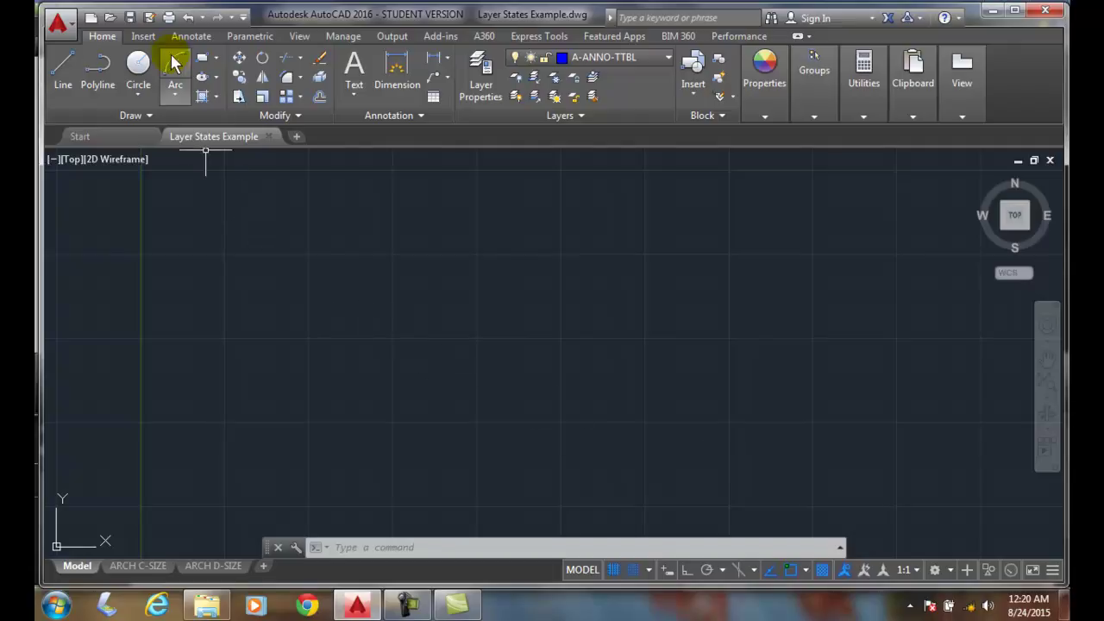
Open DesignCenter from the Insert tab, showing the AutoCAD 2016 Sample folder
click(143, 38)
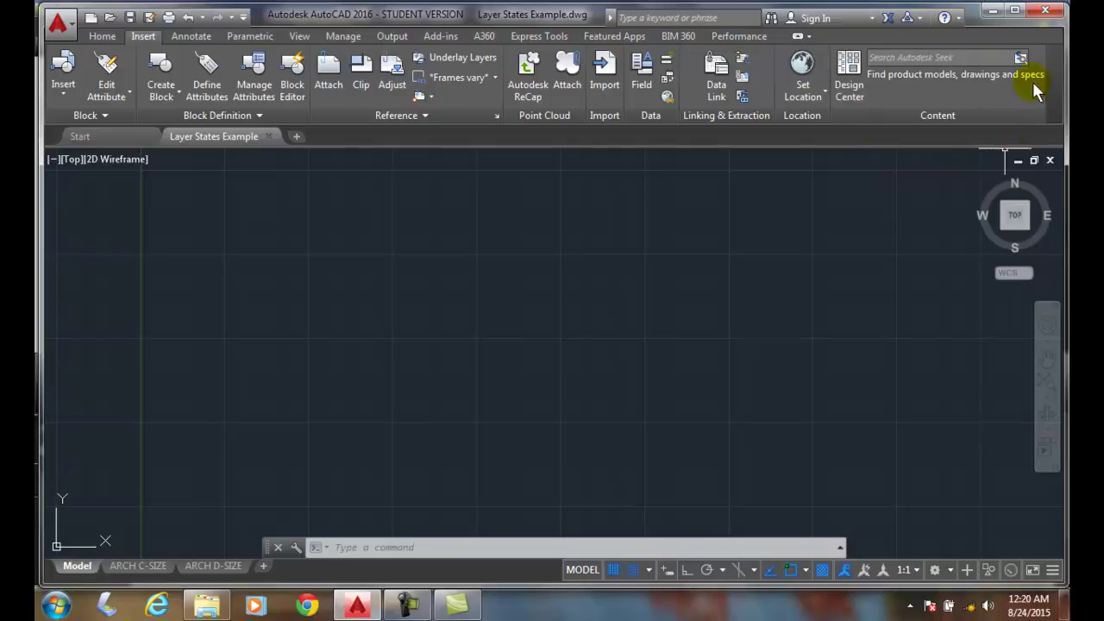
click(849, 86)
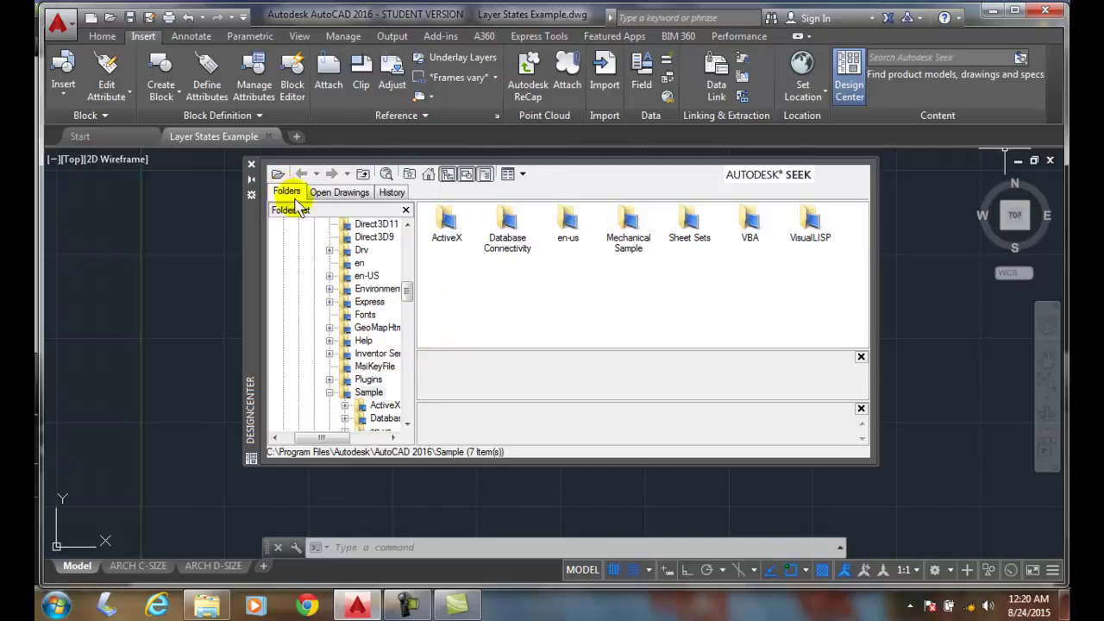
Show the thirteen layers of the open Layer States Example.dwg in DesignCenter
click(336, 198)
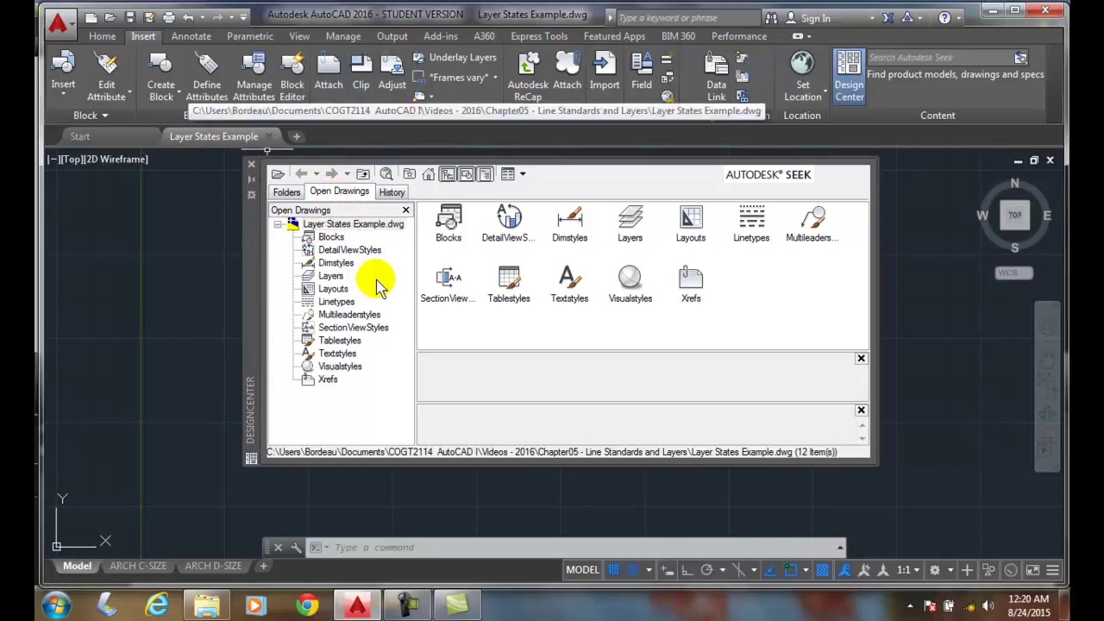
click(330, 276)
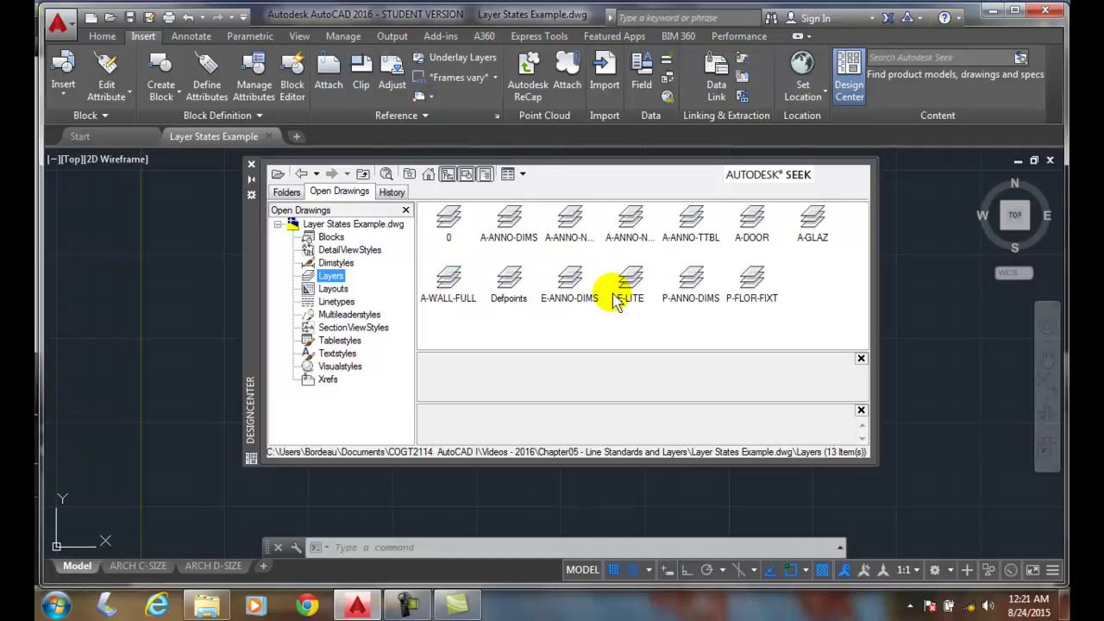
Close DesignCenter and start a new drawing, Drawing14, from the acad.dwt template
click(252, 163)
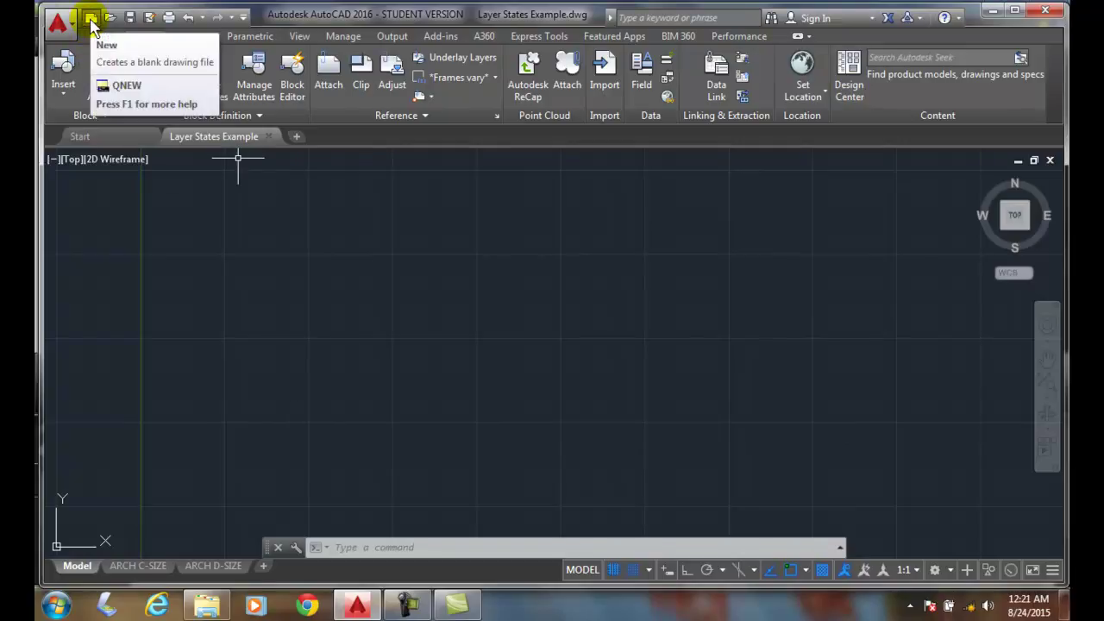
key(ctrl+n)
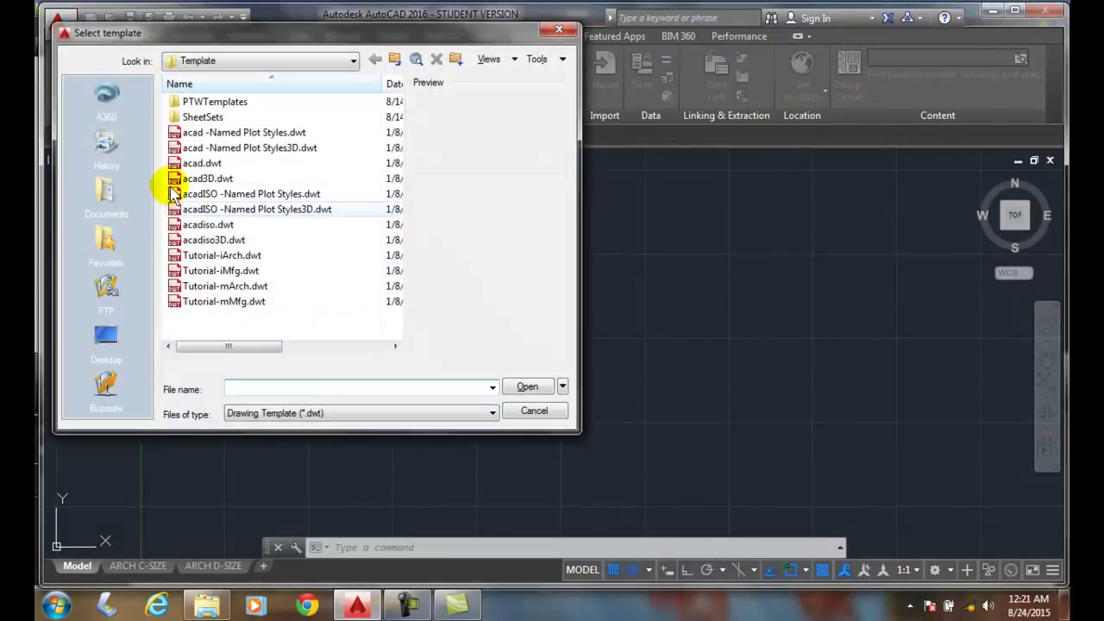
click(190, 163)
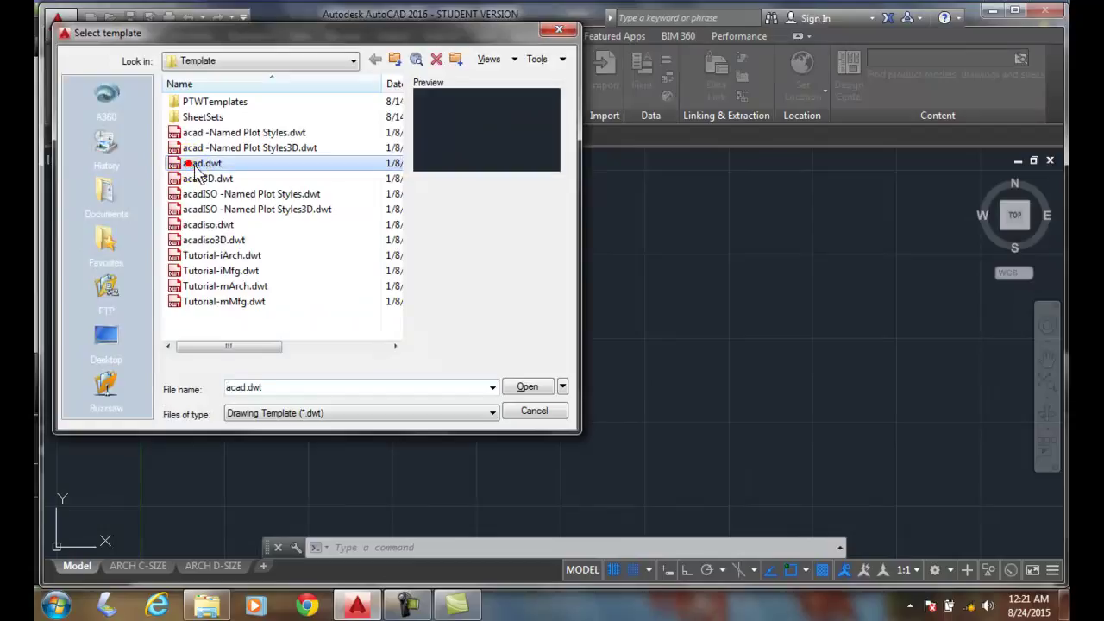
click(526, 387)
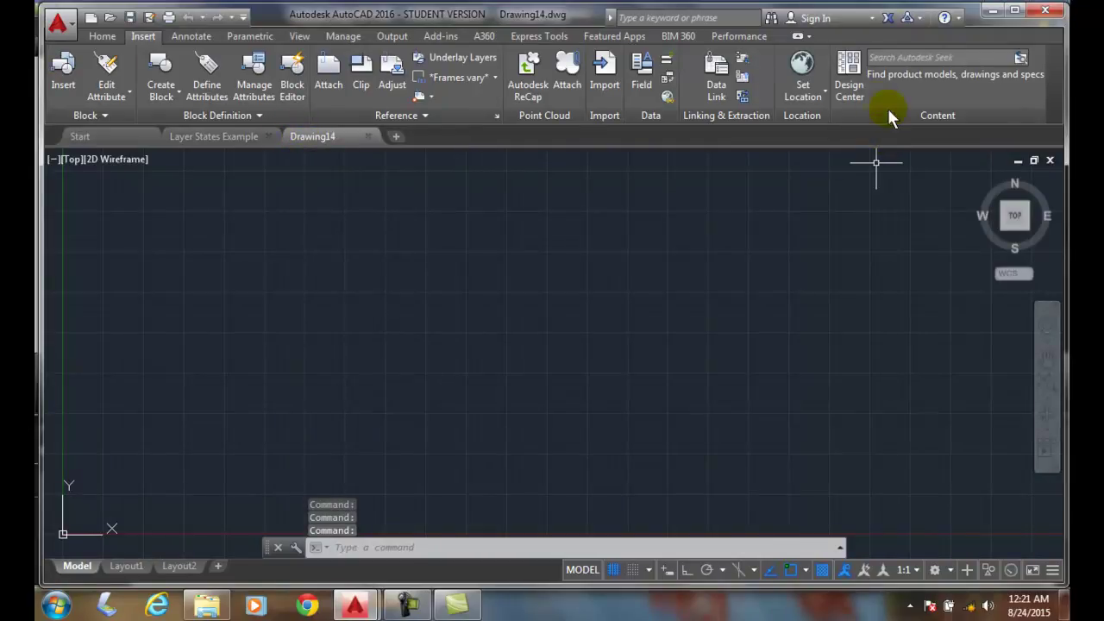
Reopen DesignCenter and select Layer States Example layers A-ANNO-DIMS through P-FLOR-FIXT
click(847, 71)
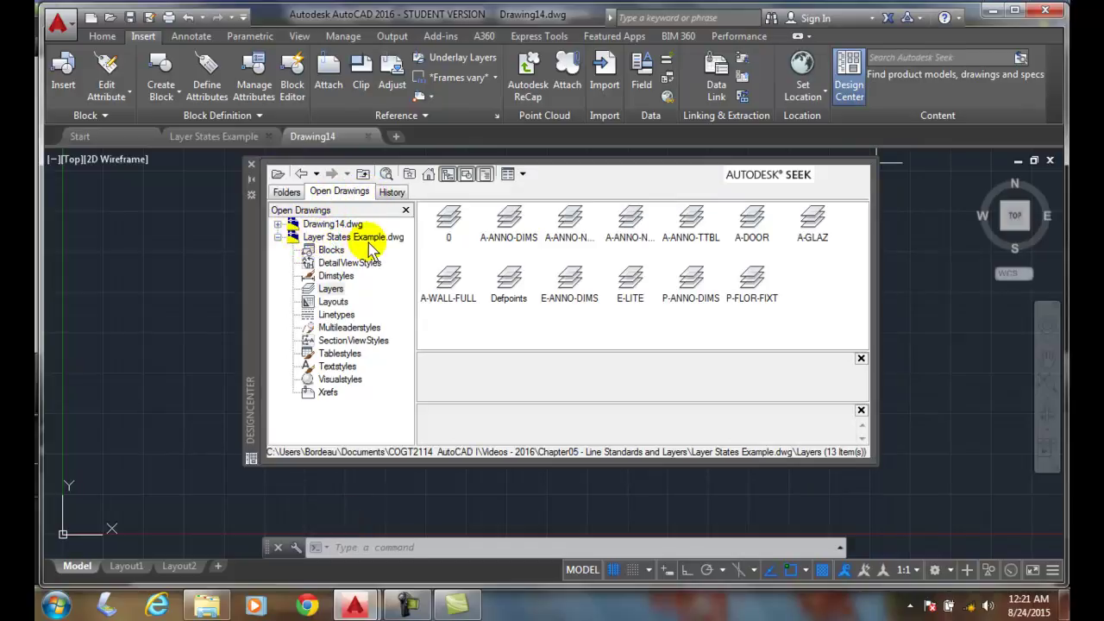
click(339, 290)
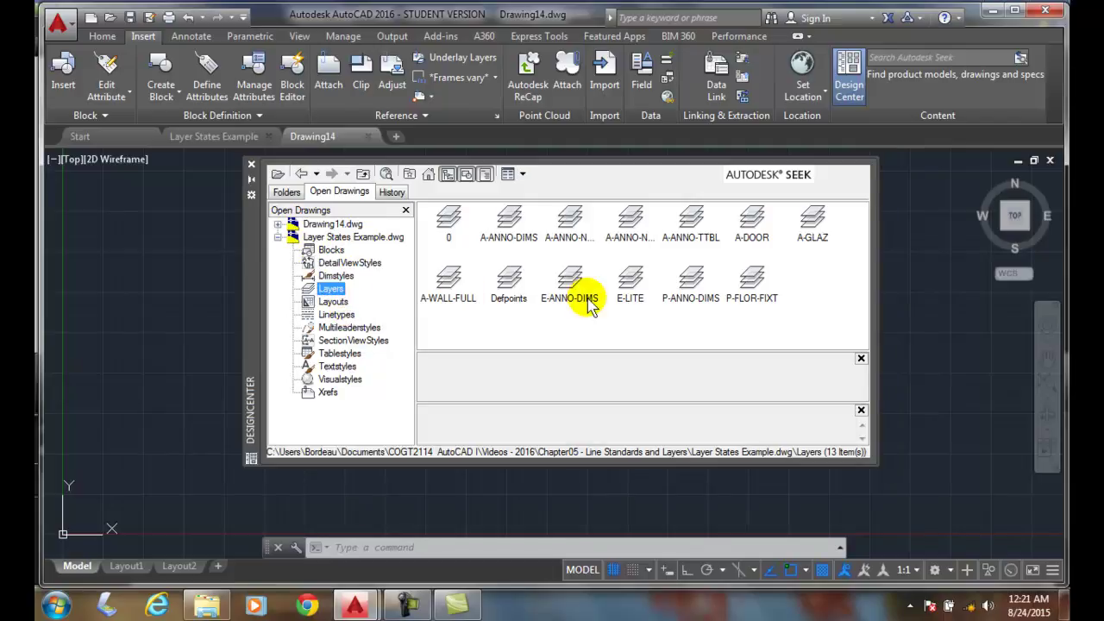
click(504, 223)
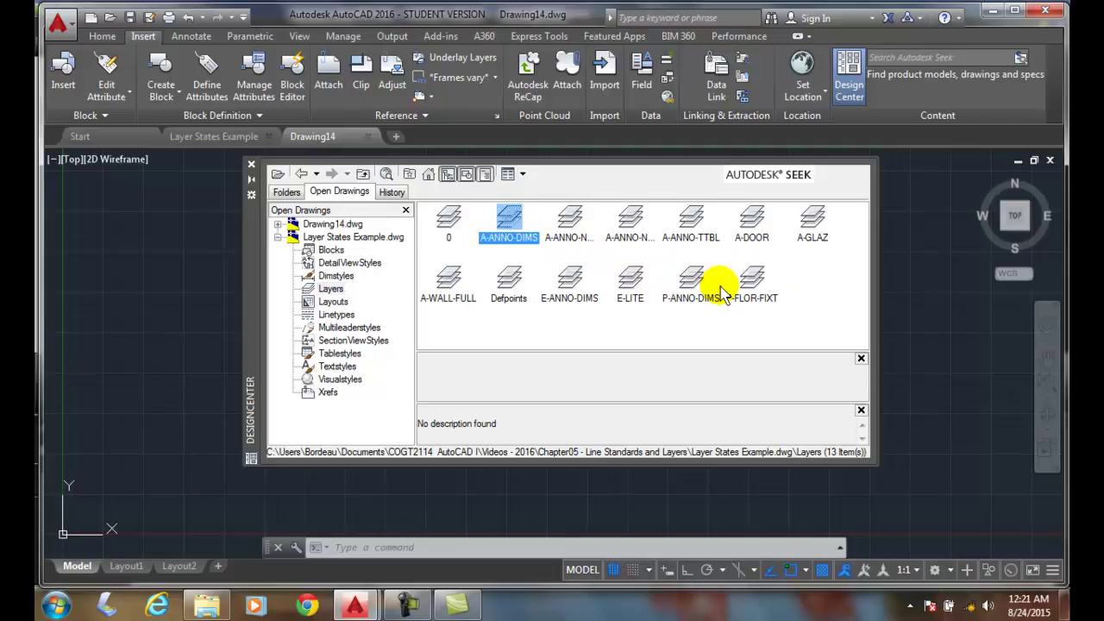
ctrl+click(569, 226)
ctrl+click(634, 234)
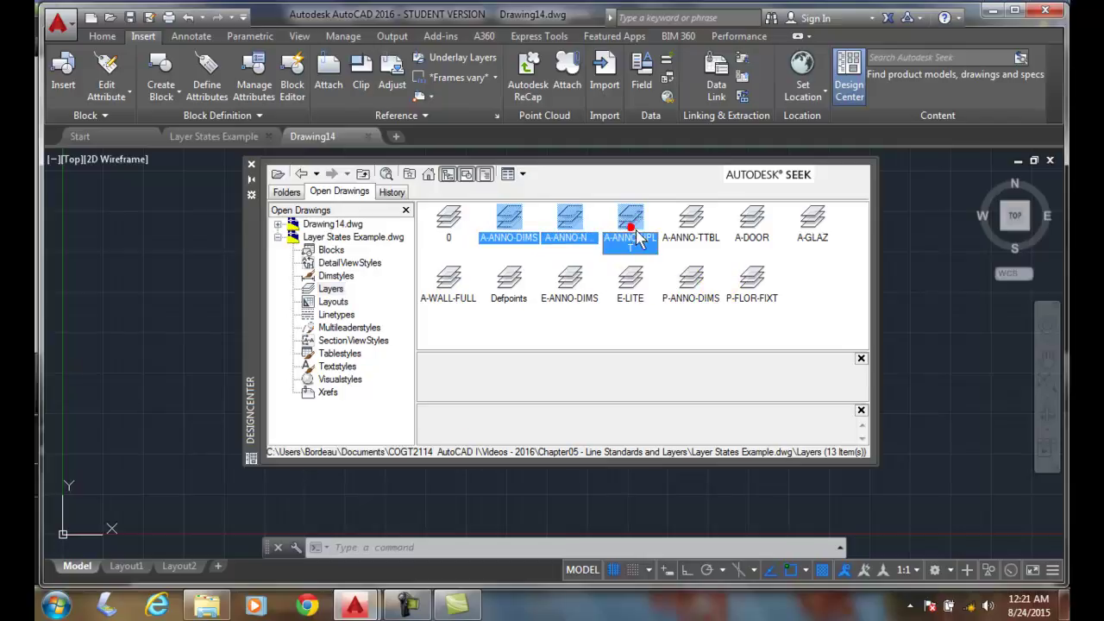
shift+click(744, 291)
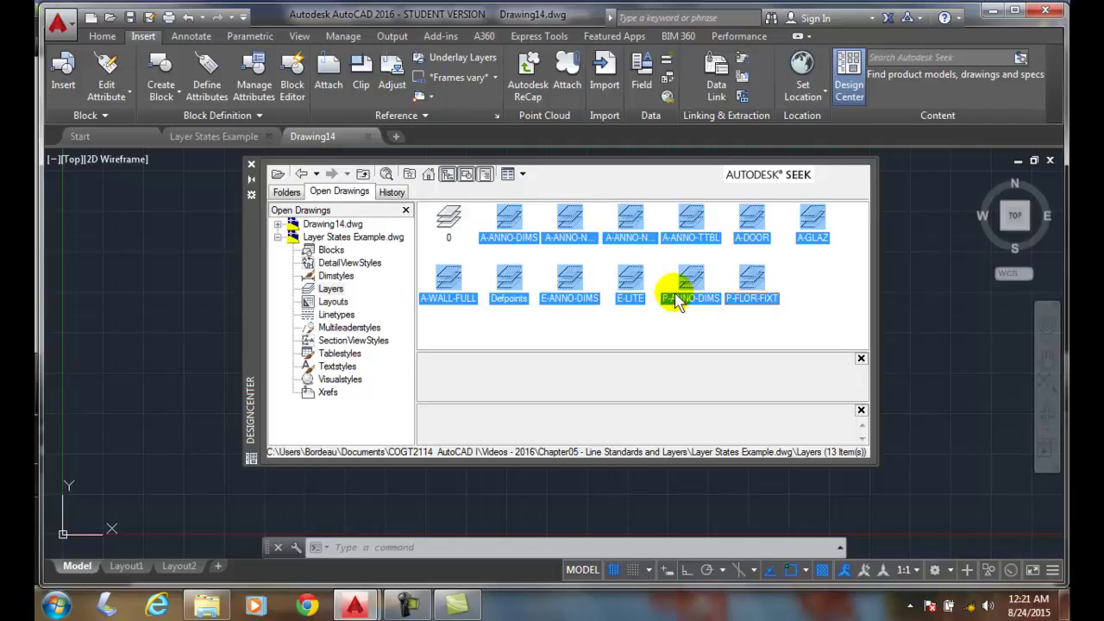
drag(751, 296, 345, 157)
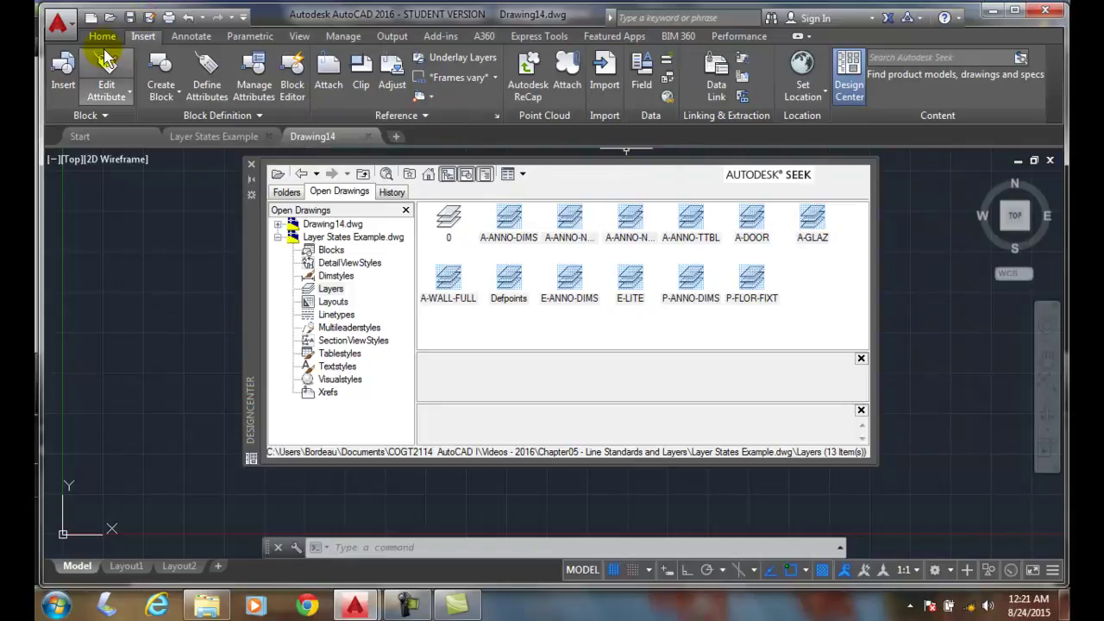
Check Drawing14's current layers, then drag the selected layers into Drawing14
click(101, 35)
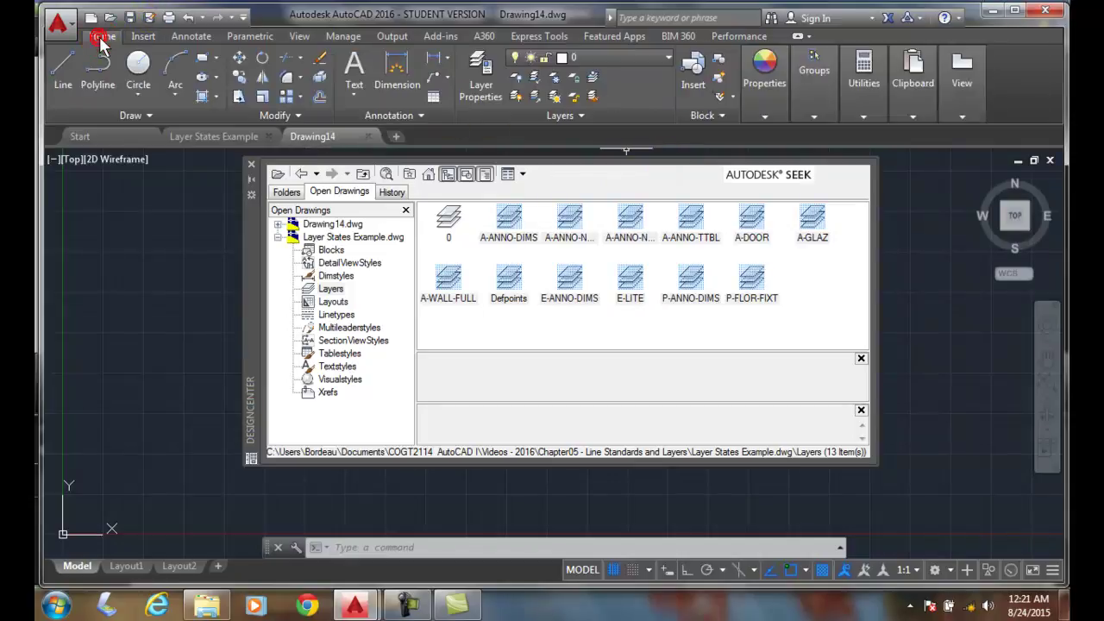
click(473, 71)
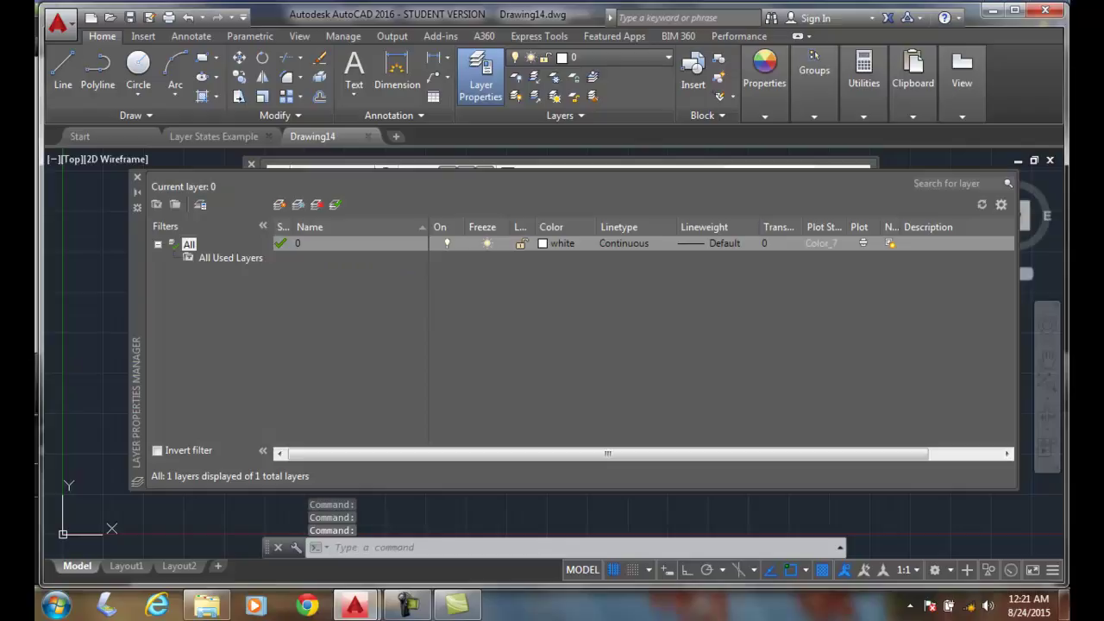
click(137, 177)
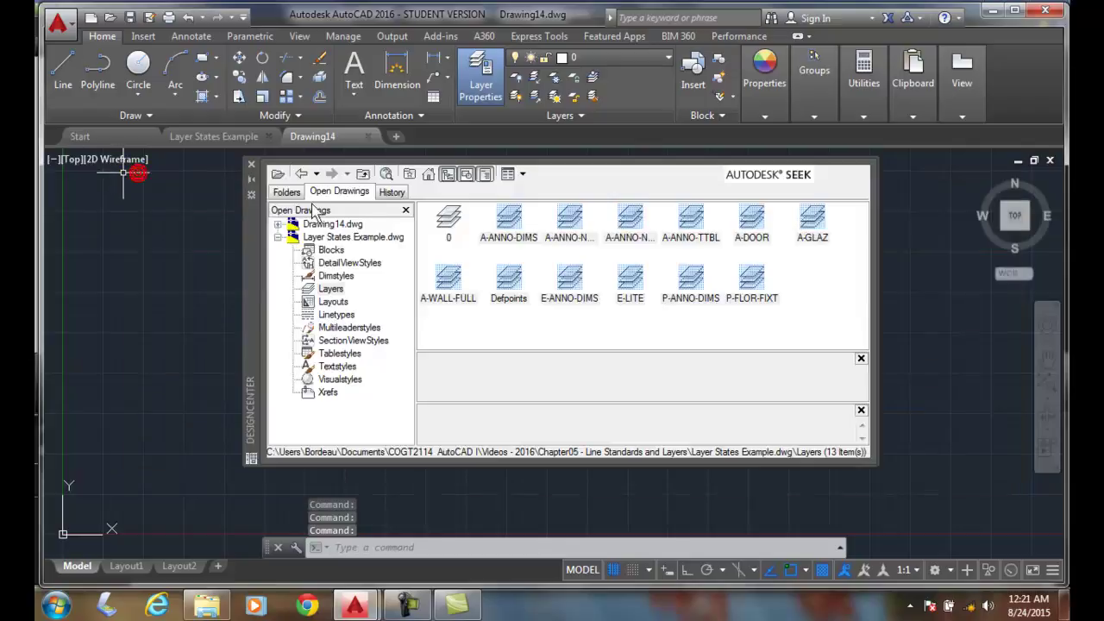
click(687, 295)
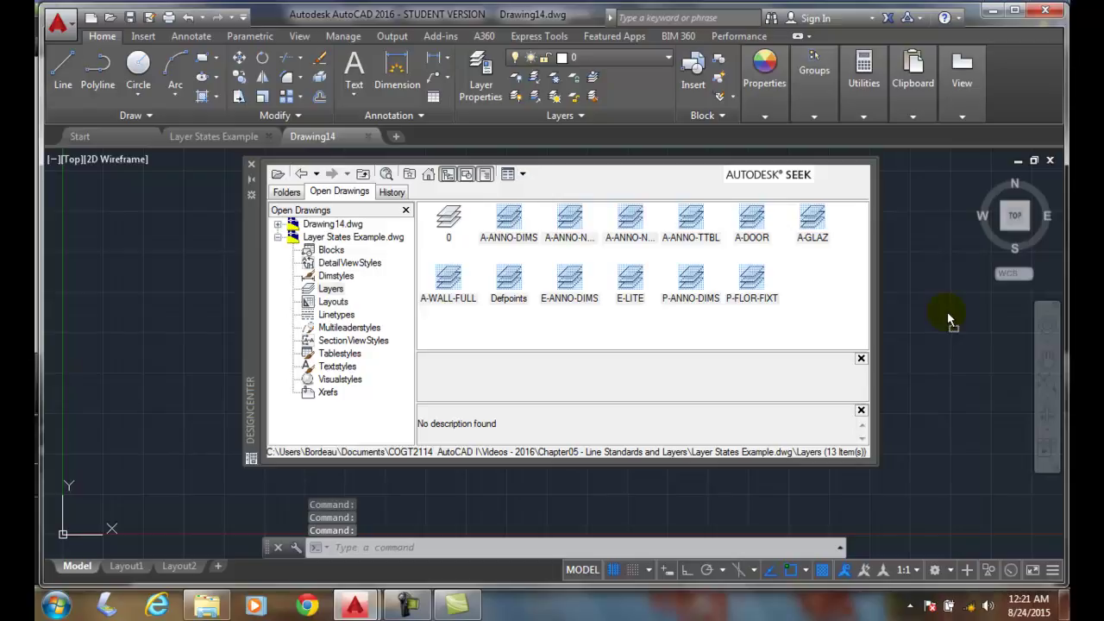
drag(947, 319, 946, 312)
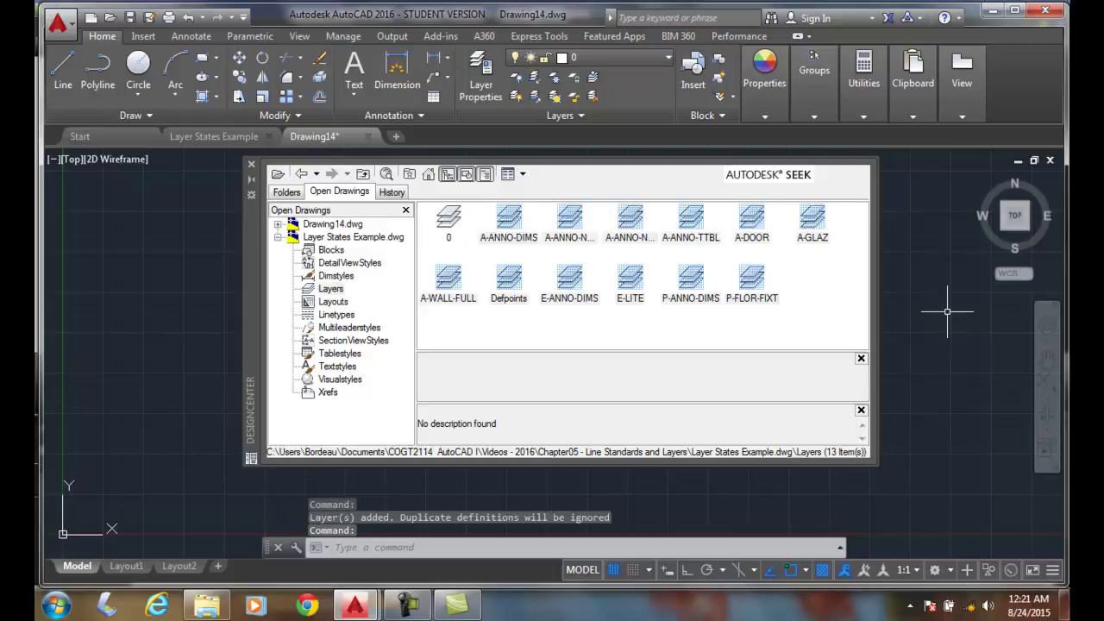
Confirm Drawing14's thirteen copied layers in DesignCenter and the Layer Properties Manager
click(278, 224)
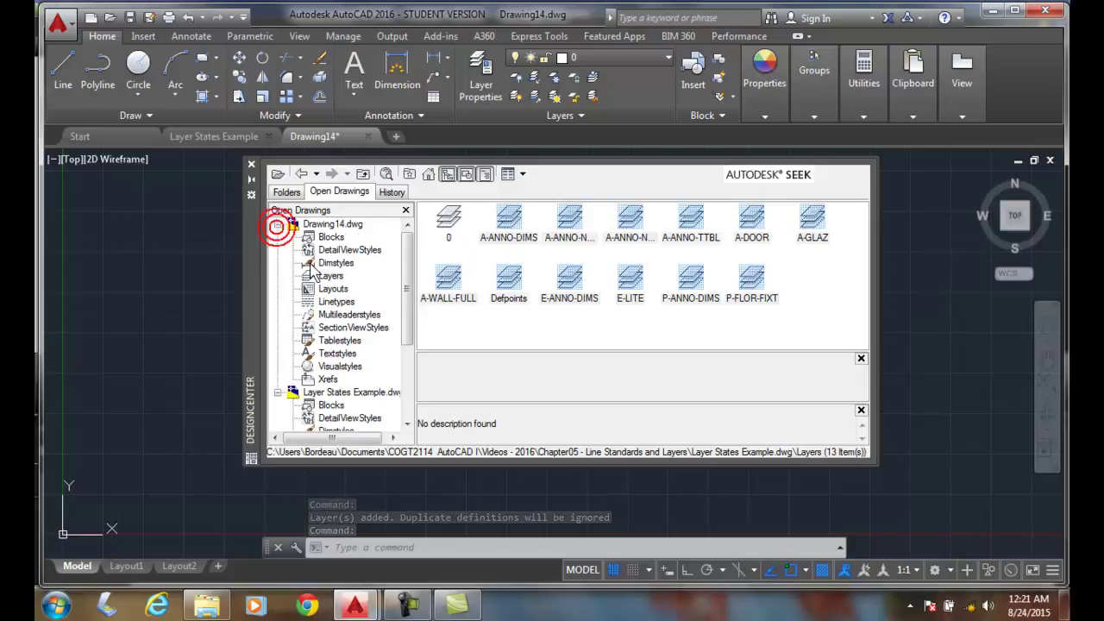
click(329, 274)
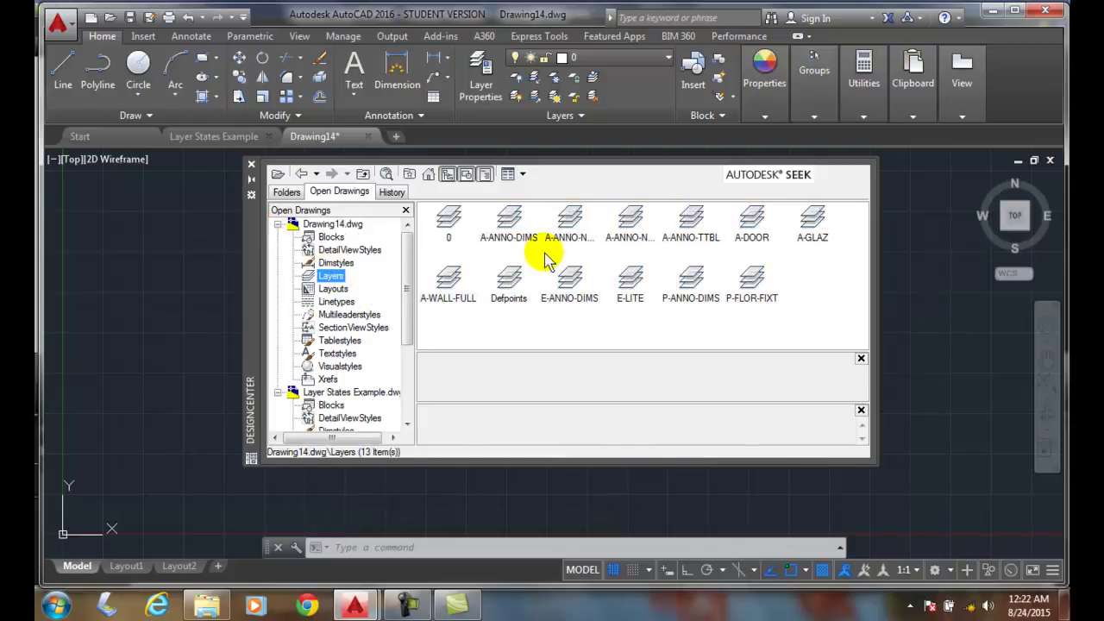
click(480, 73)
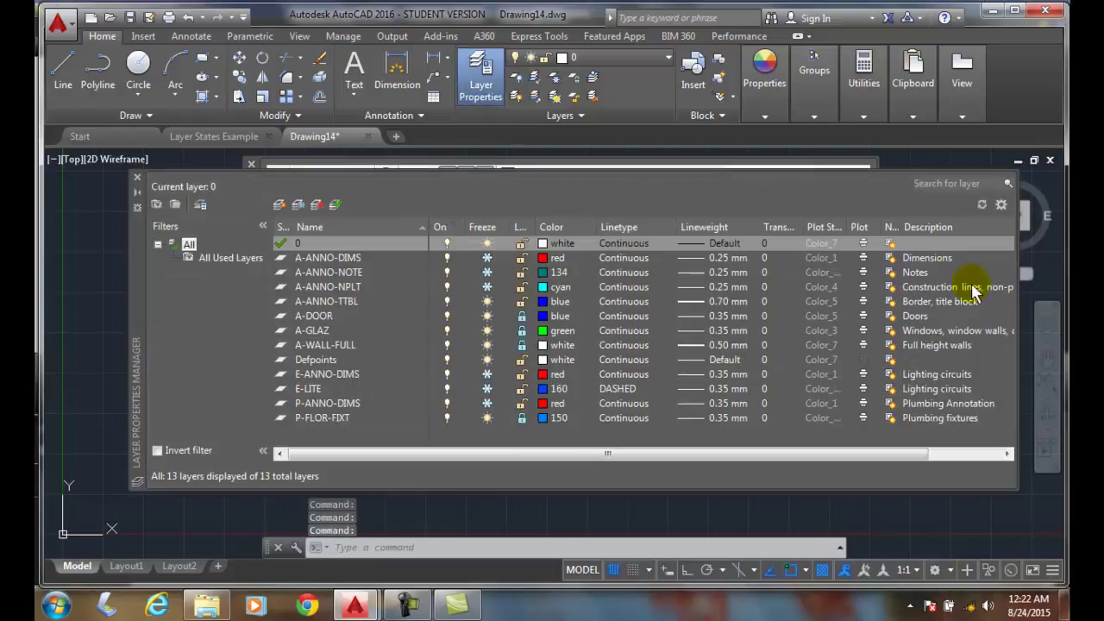
click(136, 177)
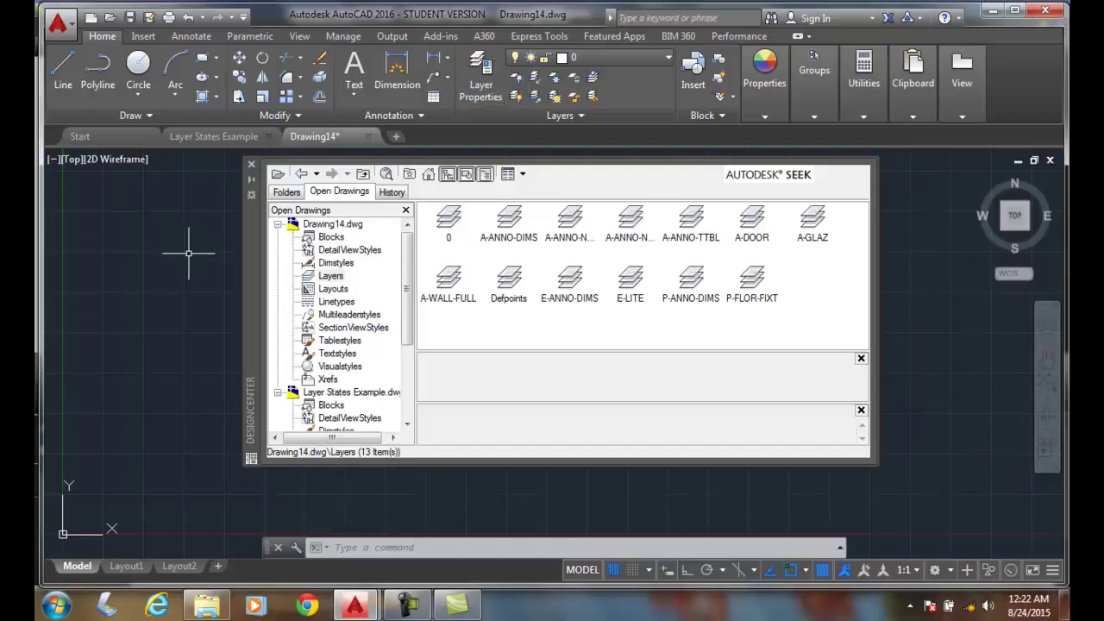
Switch DesignCenter to the Folders tab and widen the folder tree
click(287, 193)
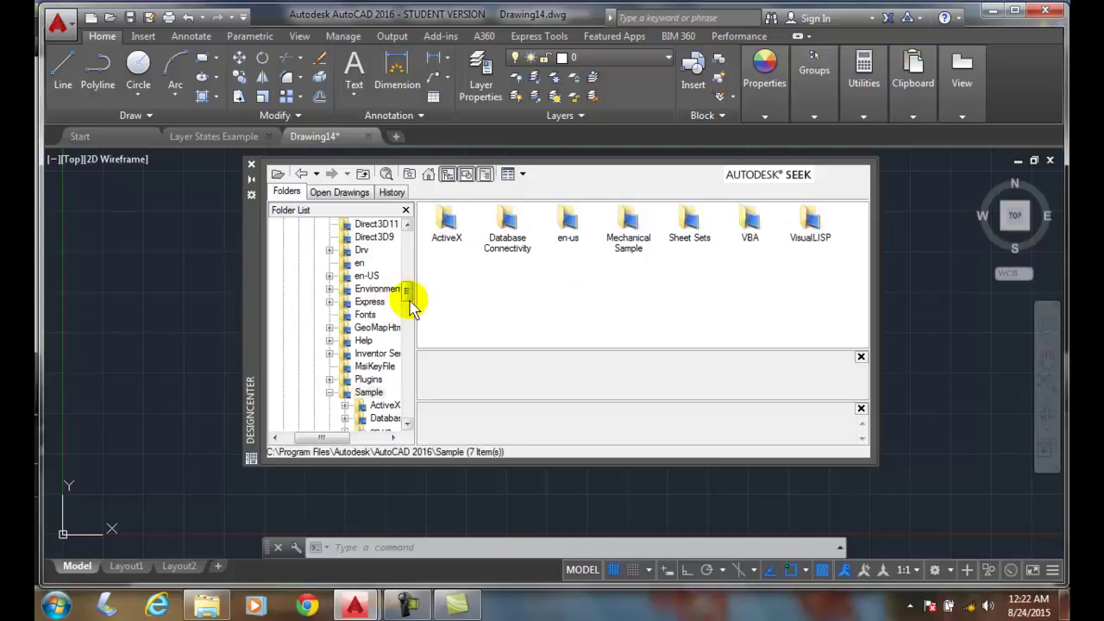
mouse_move(403, 291)
mouse_down()
mouse_move(411, 285)
mouse_move(409, 306)
mouse_up()
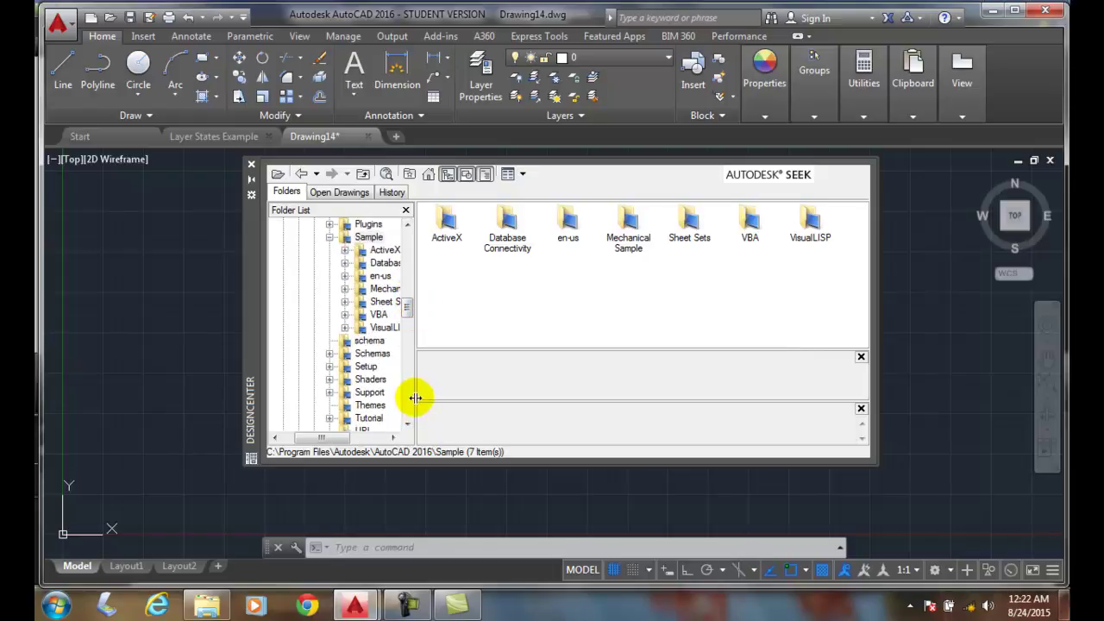
scroll(415, 397, down, 1)
scroll(416, 402, down, 4)
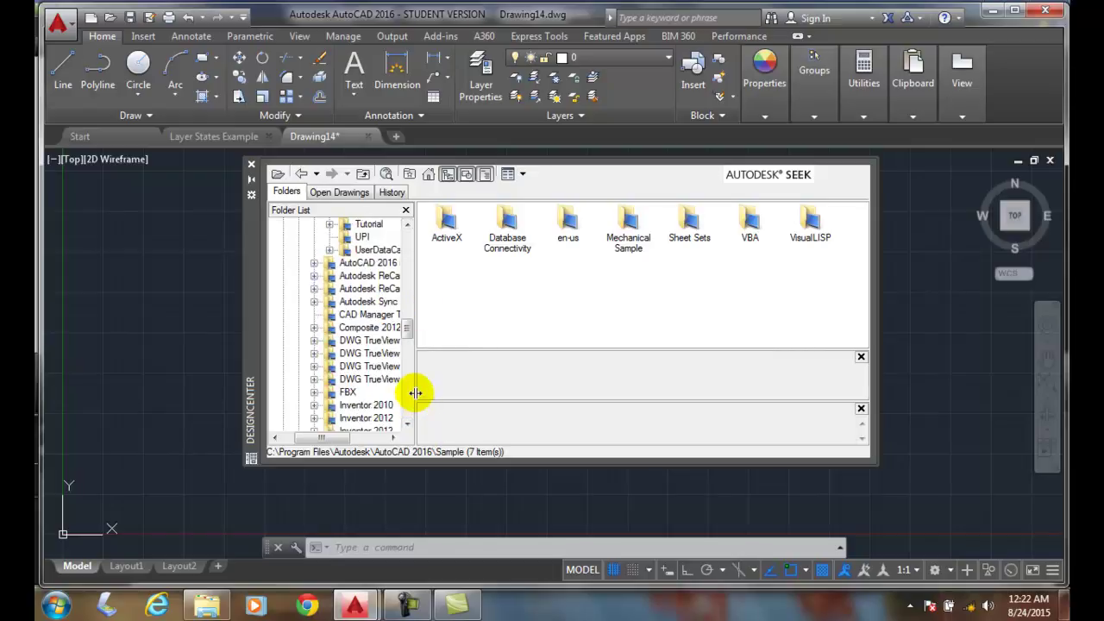
drag(415, 393, 462, 393)
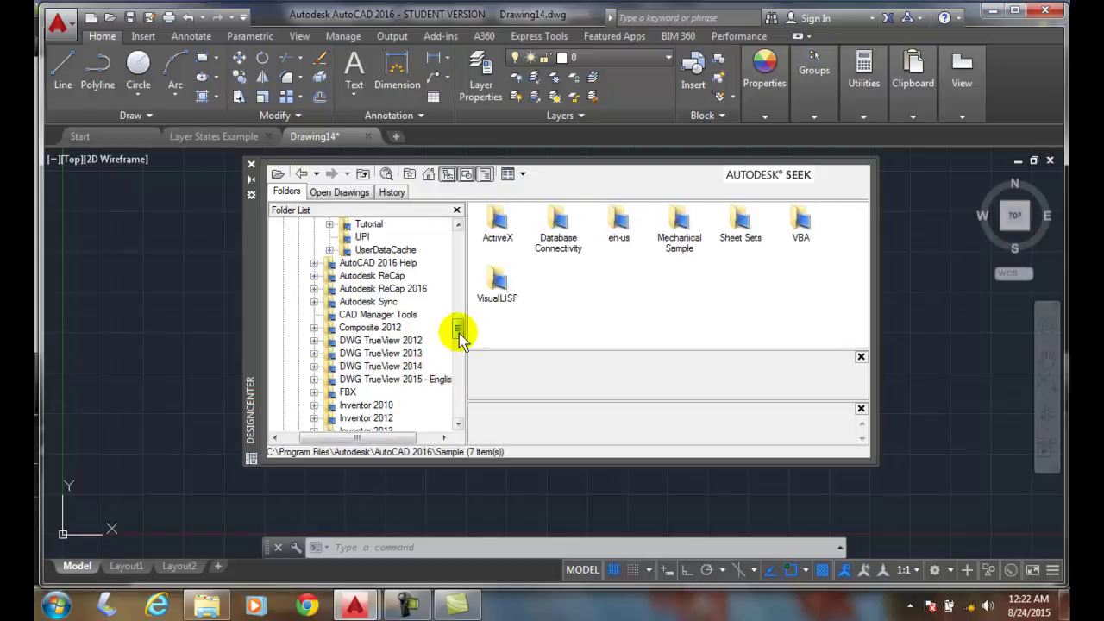
click(461, 325)
scroll(461, 325, up, 2)
scroll(456, 313, up, 1)
scroll(456, 313, up, 2)
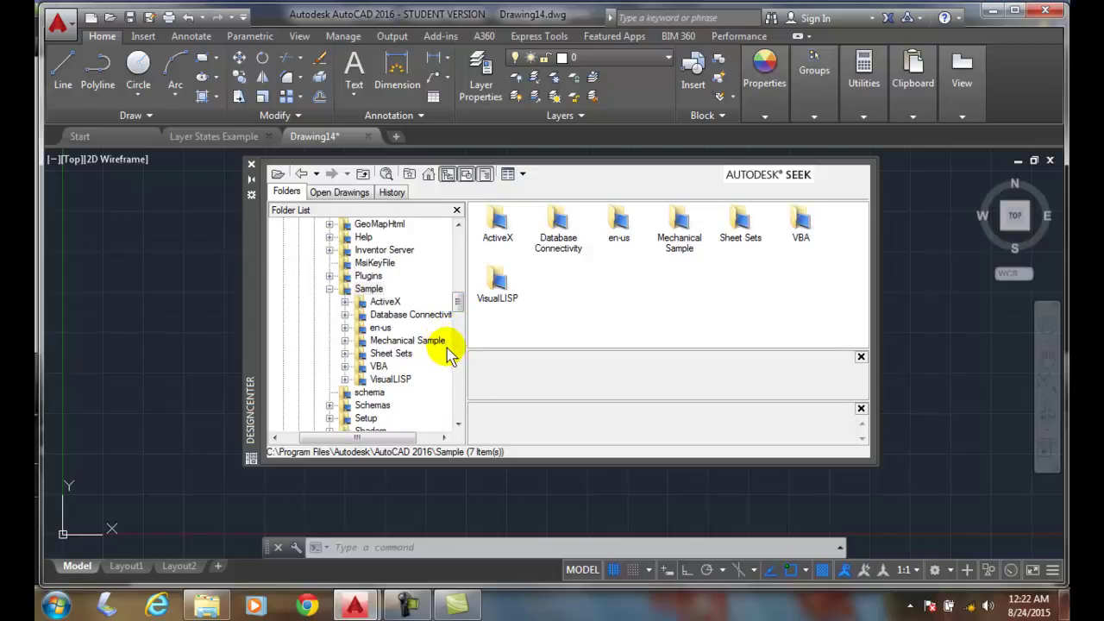
Expand Mechanical Sample and show Data Extraction and Multileaders Sample.dwg's contents
click(392, 343)
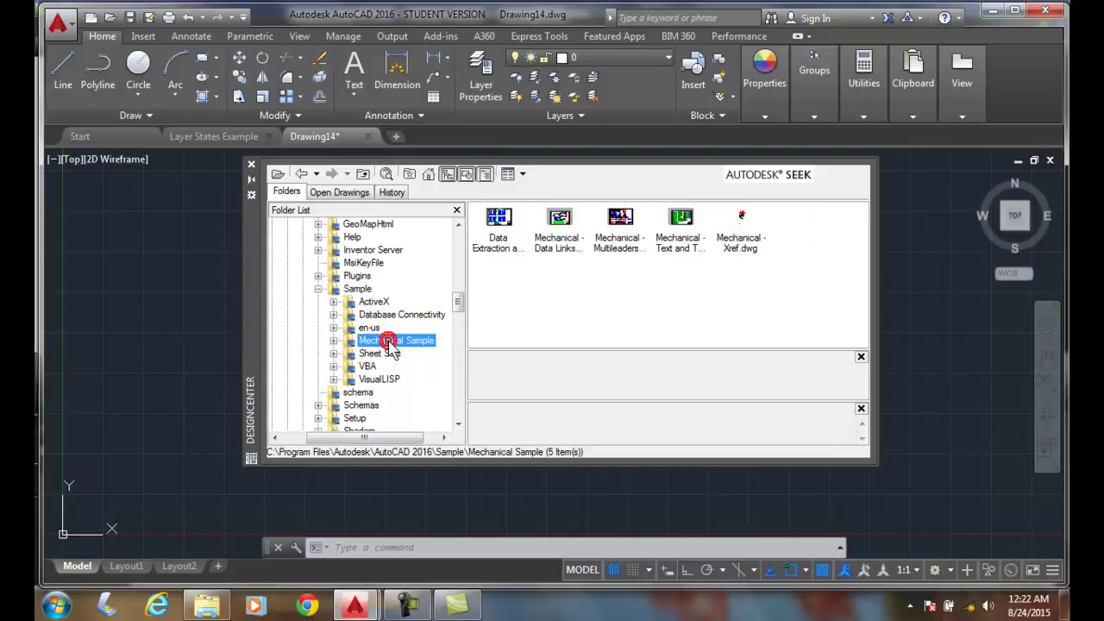
click(334, 341)
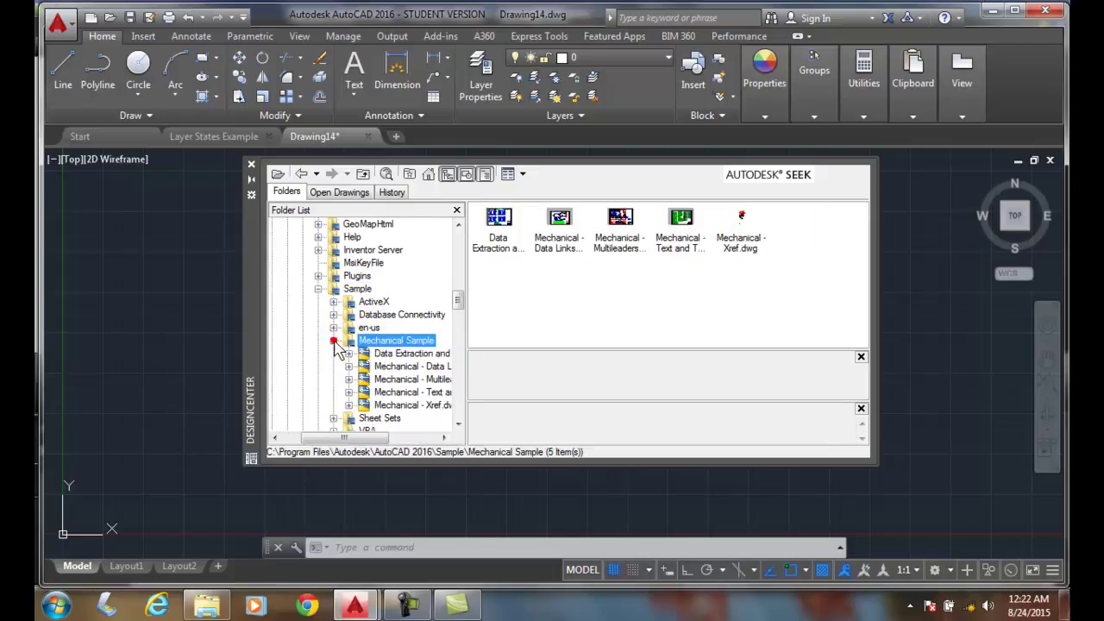
click(406, 353)
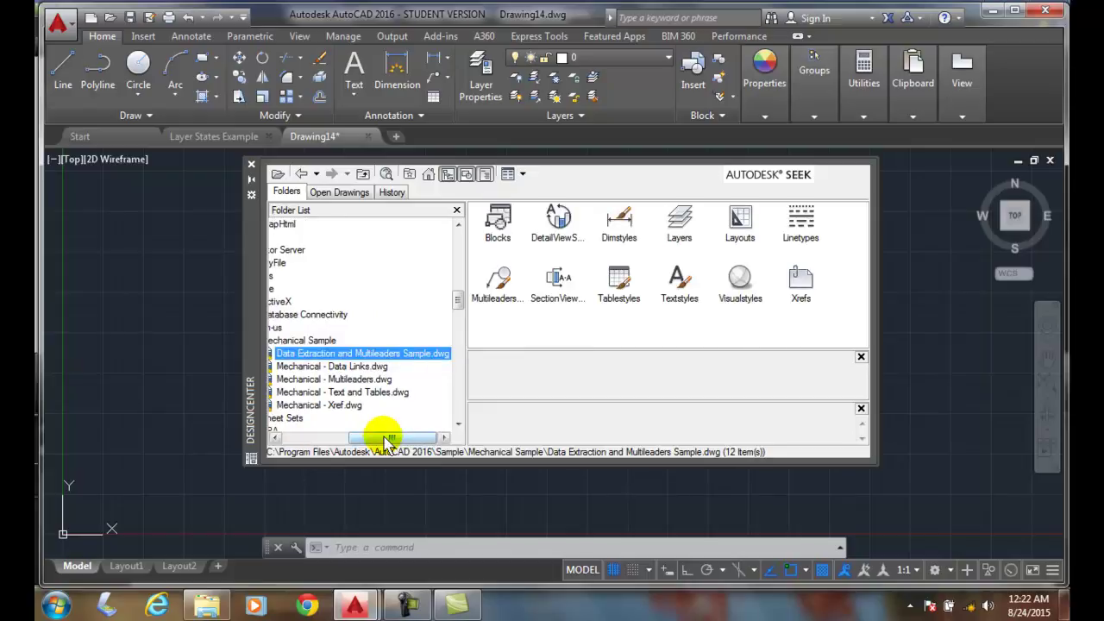
drag(383, 437, 353, 440)
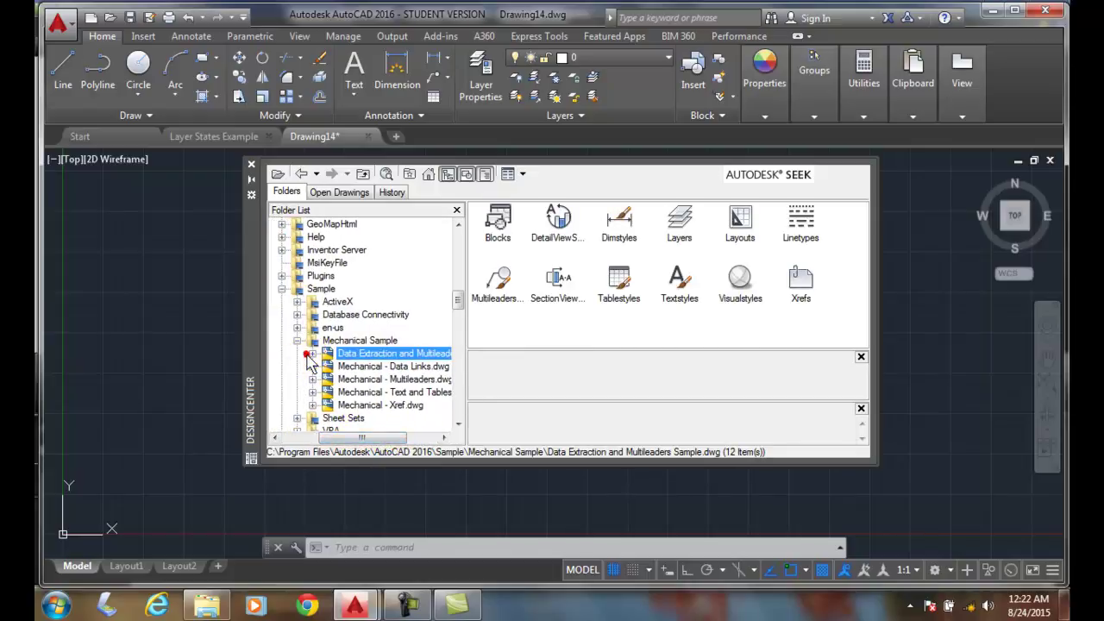
Drag the 250UB block from the sample drawing's Blocks into Drawing14
click(312, 355)
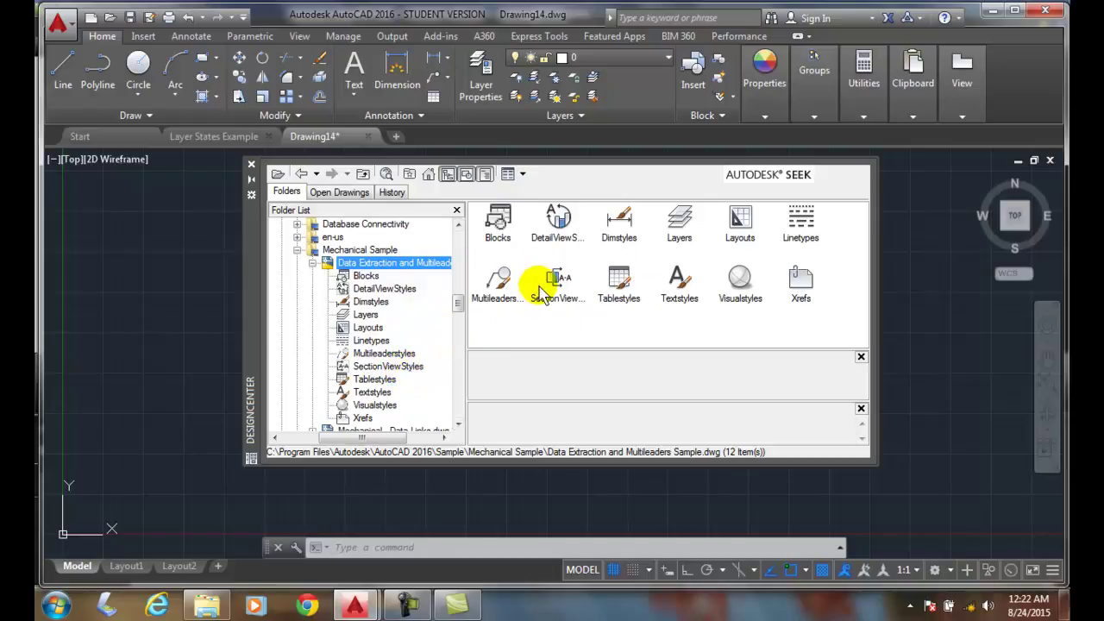
click(367, 276)
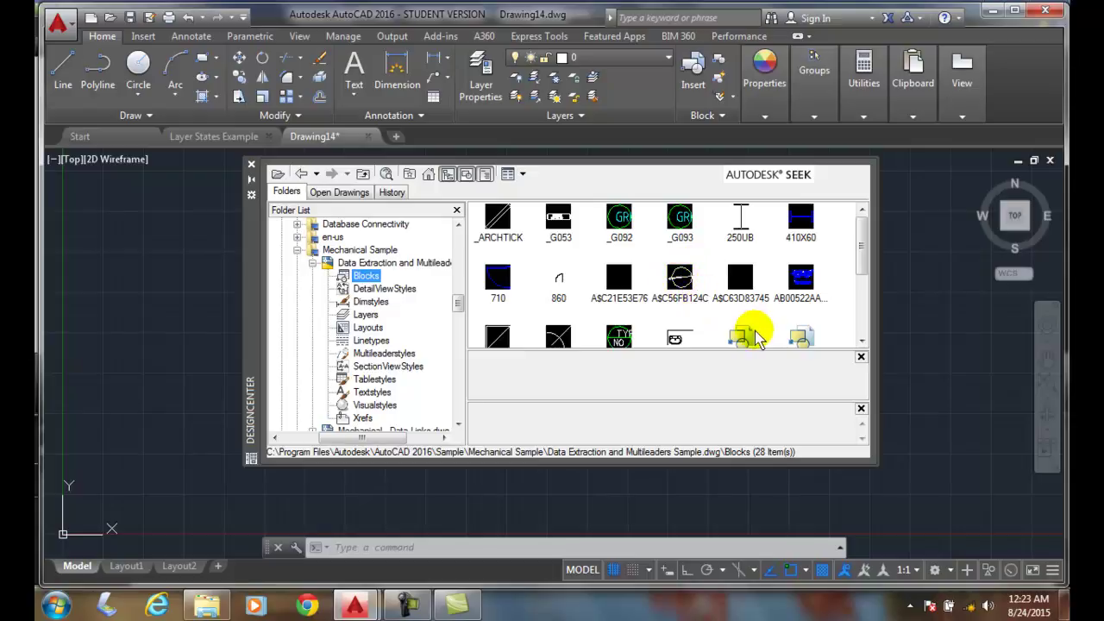
click(740, 226)
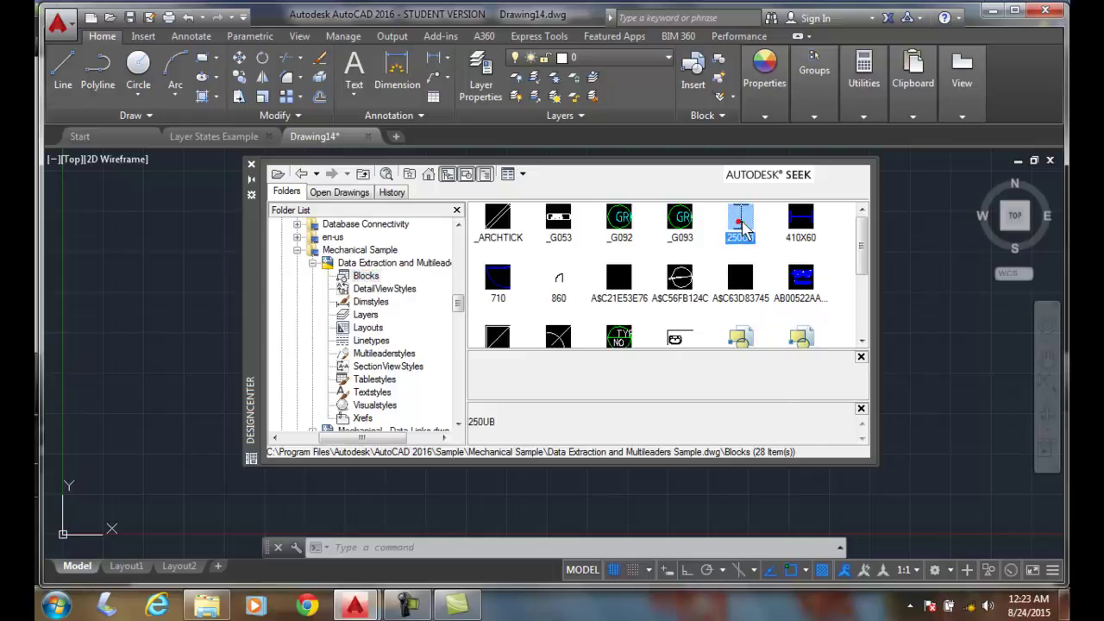
mouse_move(740, 226)
mouse_down()
mouse_move(927, 330)
mouse_move(923, 318)
mouse_up()
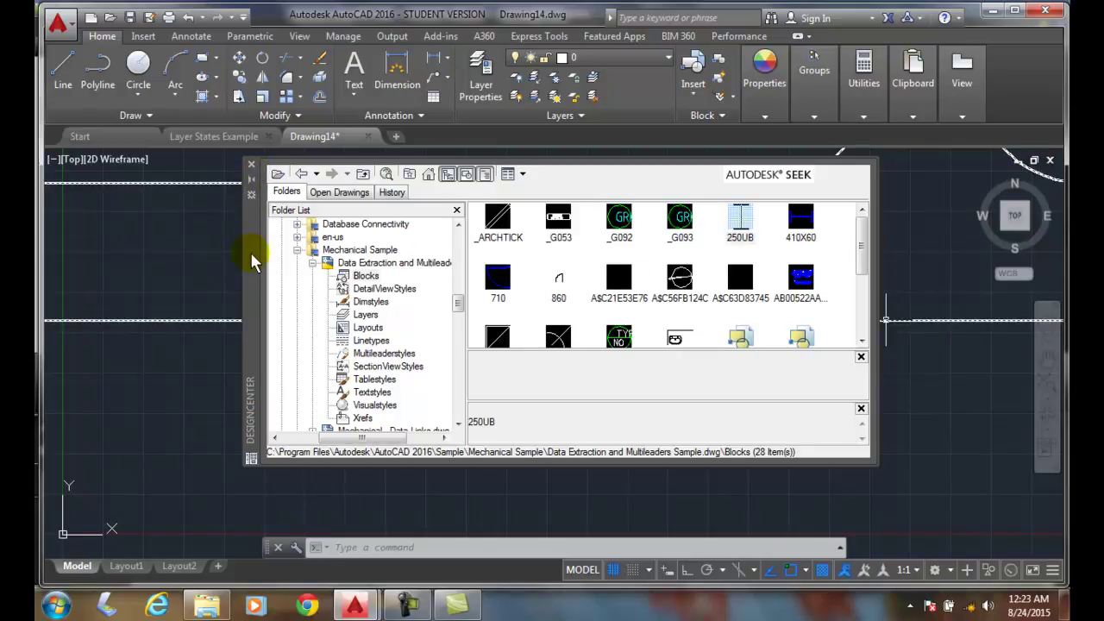
Close DesignCenter, deselect, and zoom extents to show the whole 250UB I-beam
click(250, 165)
key(Escape)
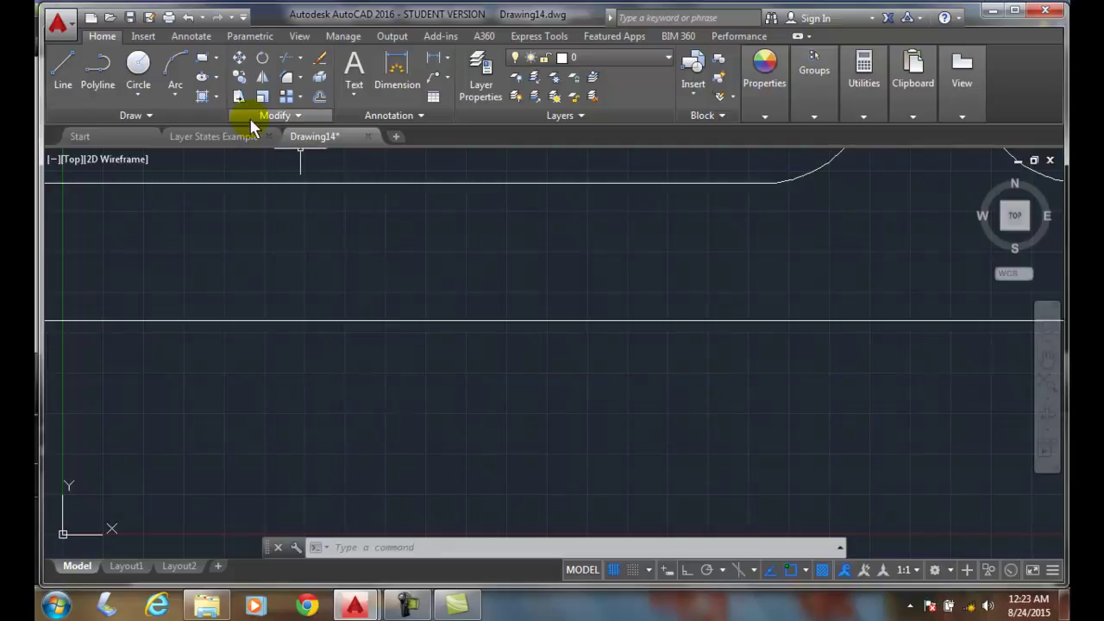
click(140, 35)
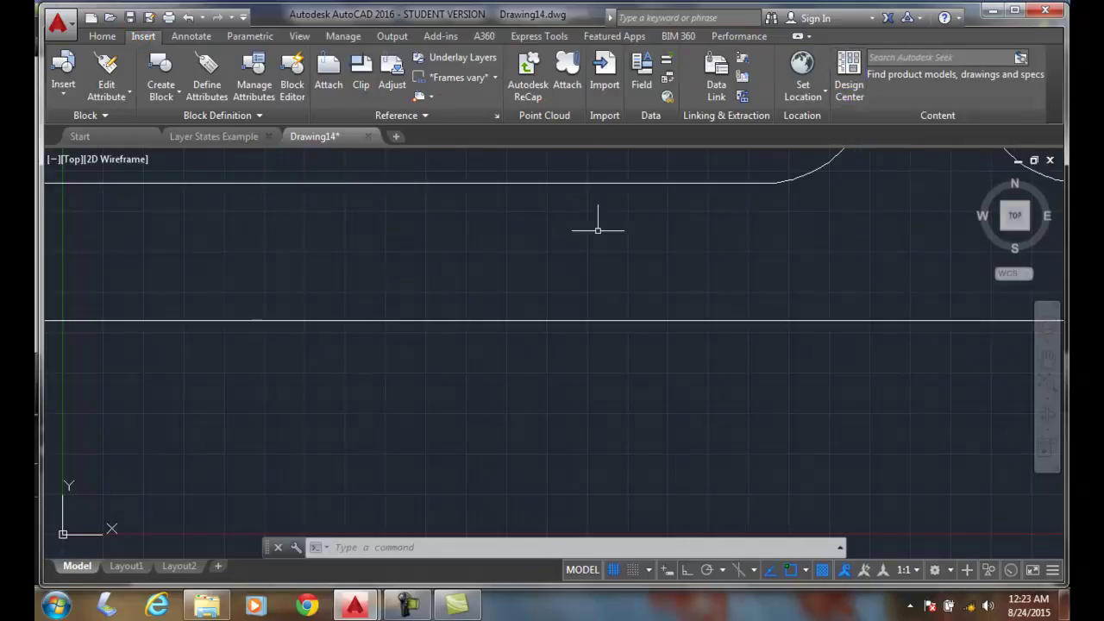
scroll(557, 362, down, 2)
middle_click(553, 373)
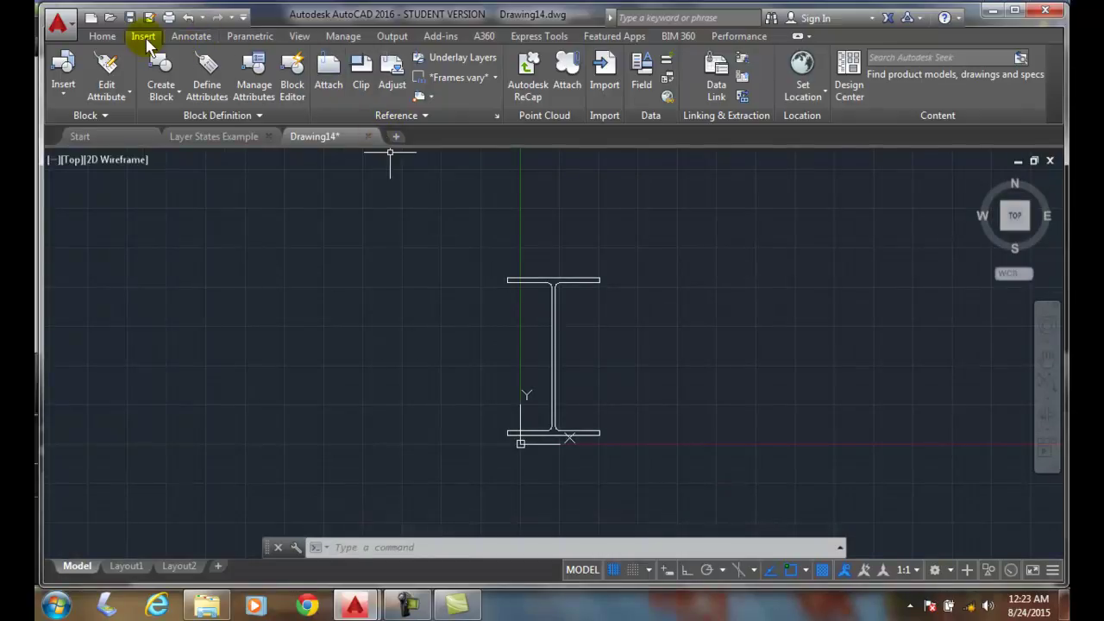
Review Drawing14's thirteen copied layers in the Layer Properties Manager
click(118, 39)
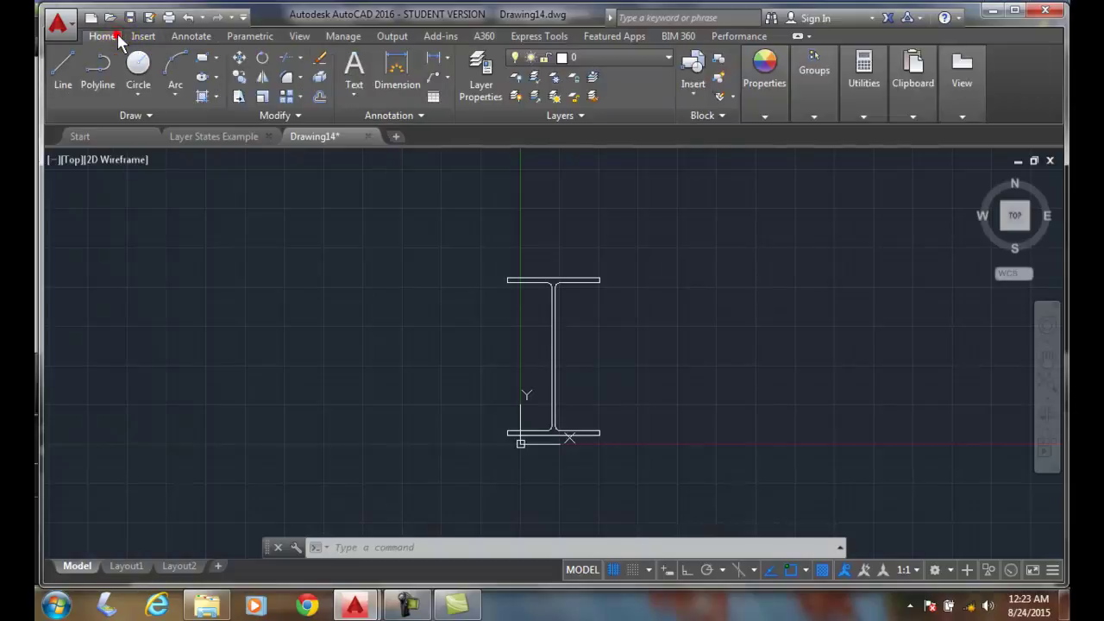
click(483, 74)
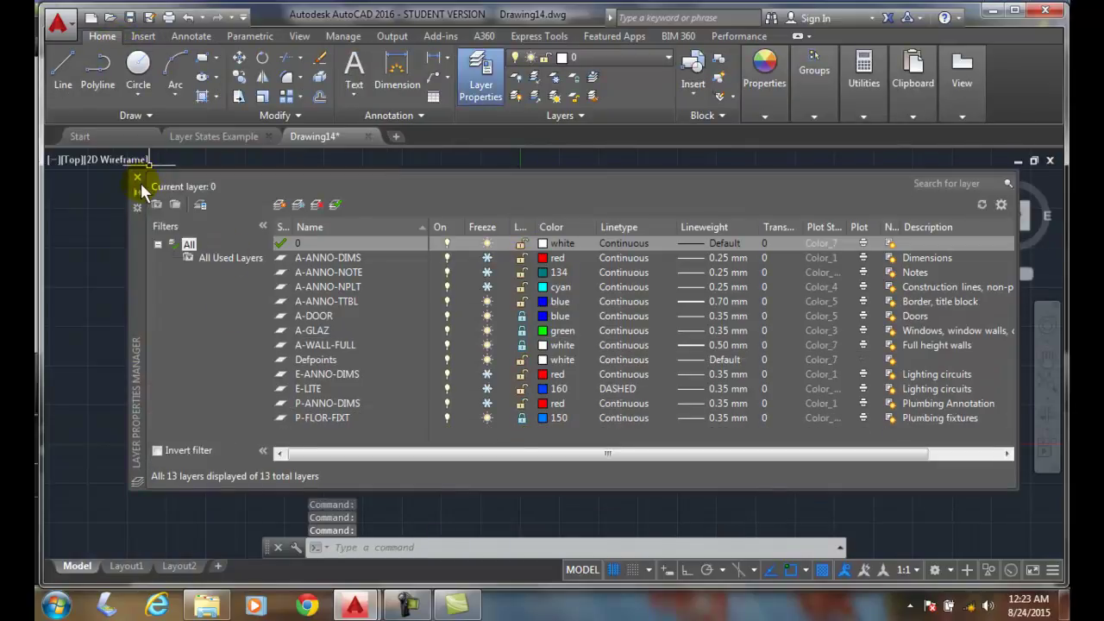
click(138, 180)
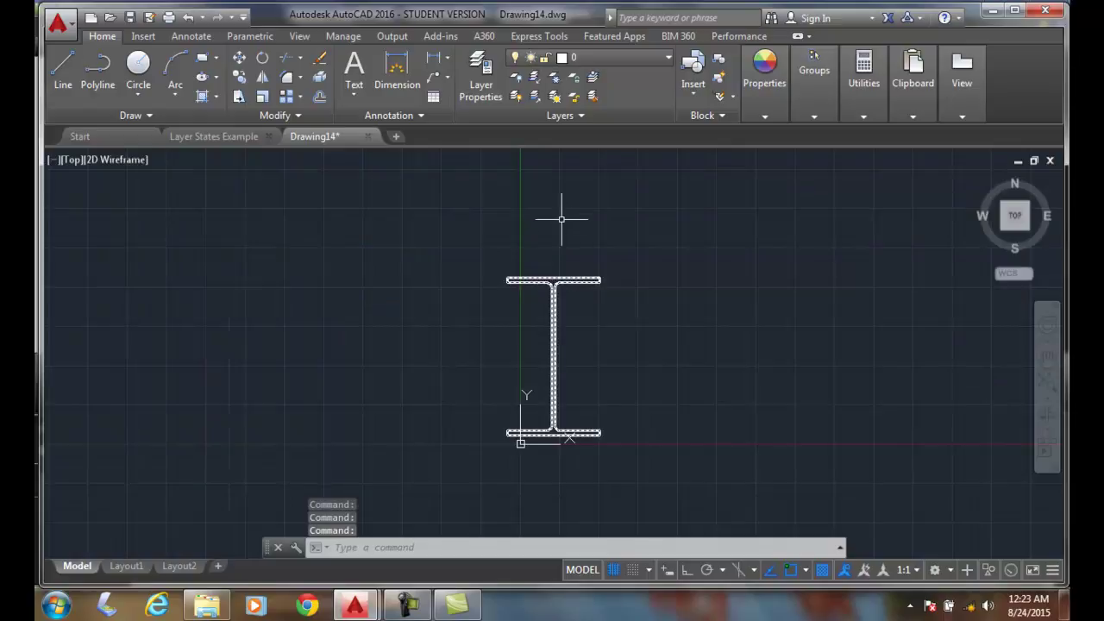